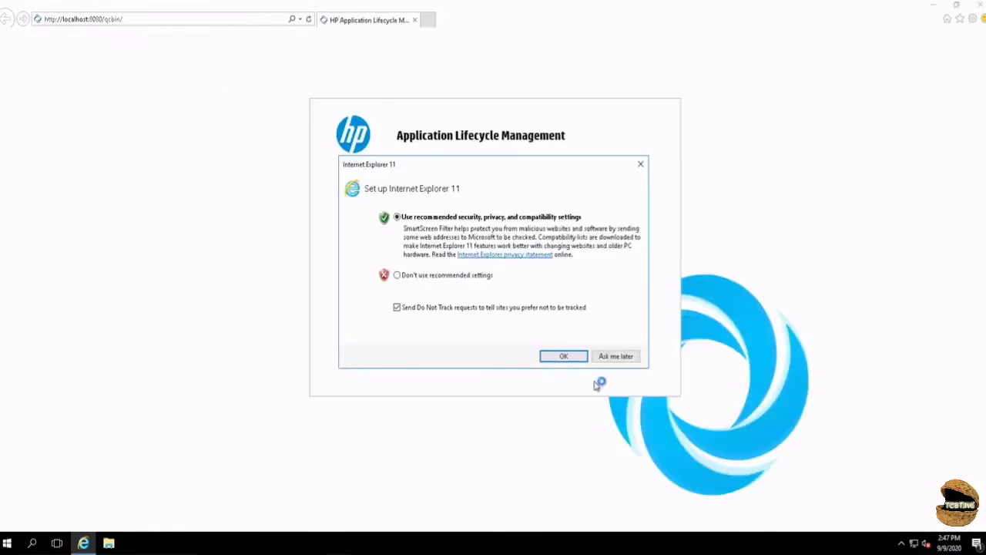
- Postpone the Internet Explorer 11 setup and check the local address of the Application Lifecycle Management start page
{"action": "left_click", "coordinate": [623, 355]}
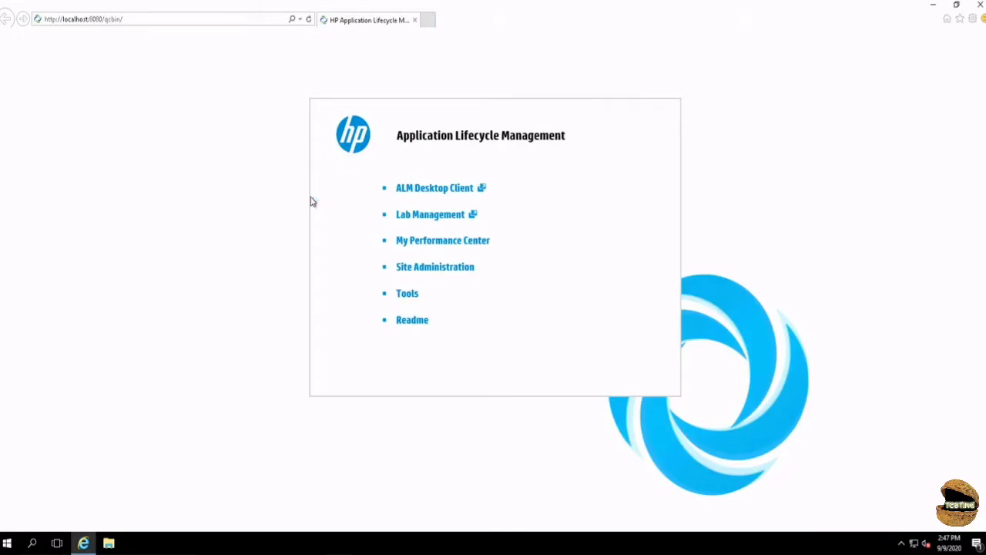
{"action": "left_click", "coordinate": [141, 20]}
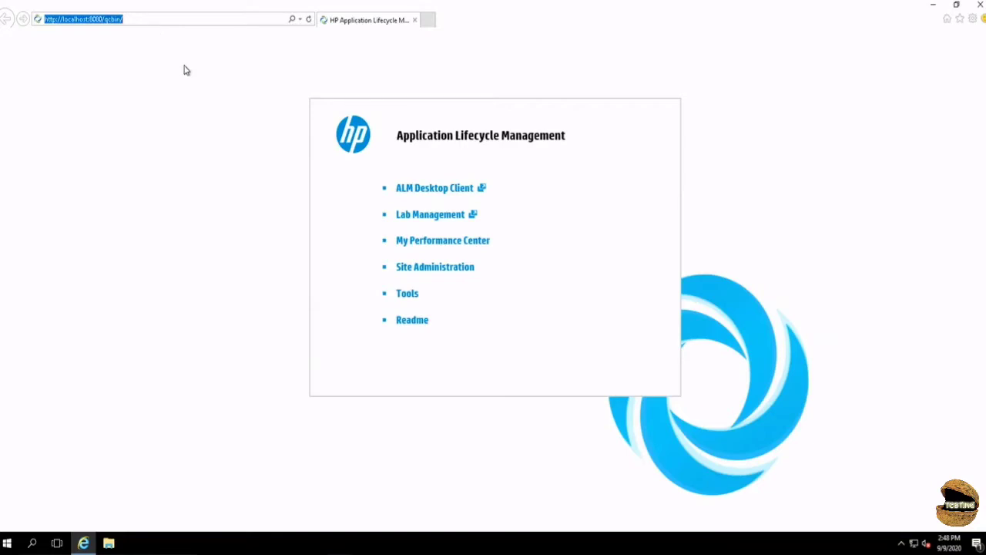
{"action": "left_click", "coordinate": [232, 98]}
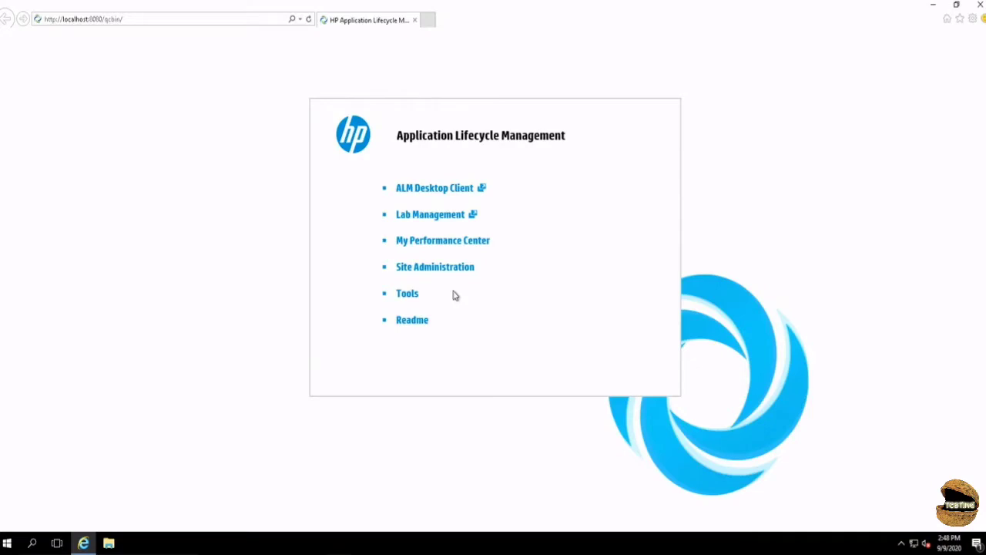
- Open the ALM Desktop Client login page and dismiss the unsupported configuration warning so that it is not shown again
{"action": "left_click", "coordinate": [453, 192]}
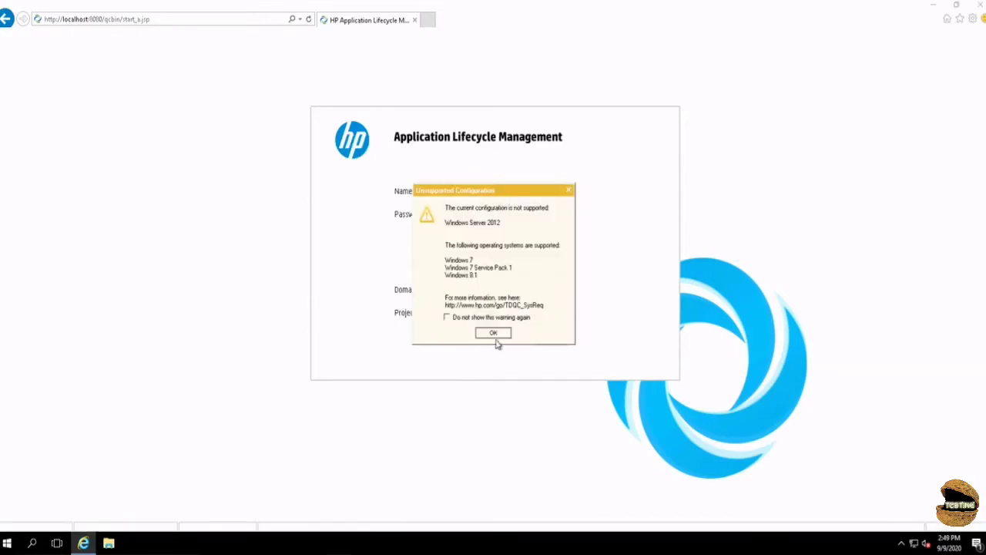
{"action": "left_click", "coordinate": [468, 319]}
{"action": "left_click", "coordinate": [493, 333]}
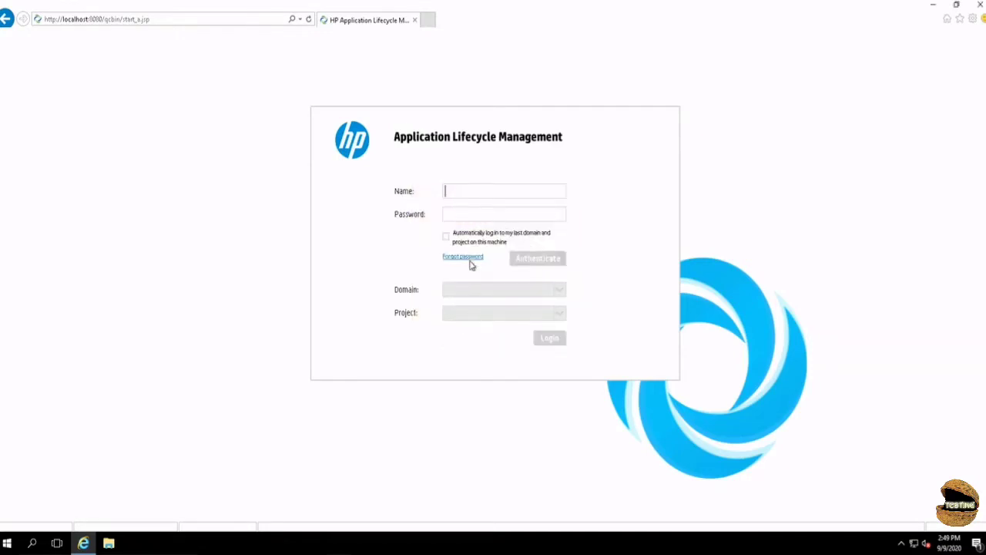
{"action": "left_click", "coordinate": [453, 190]}
- Return to the start page and log in to Site Administration with the account password, dismissing the license warning
{"action": "key", "text": "alt+Left"}
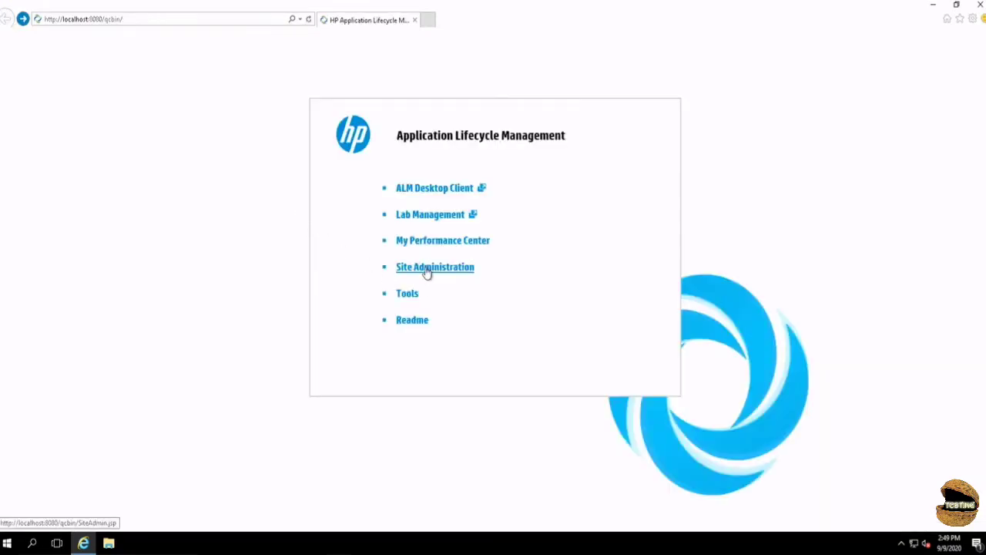
{"action": "left_click", "coordinate": [426, 272]}
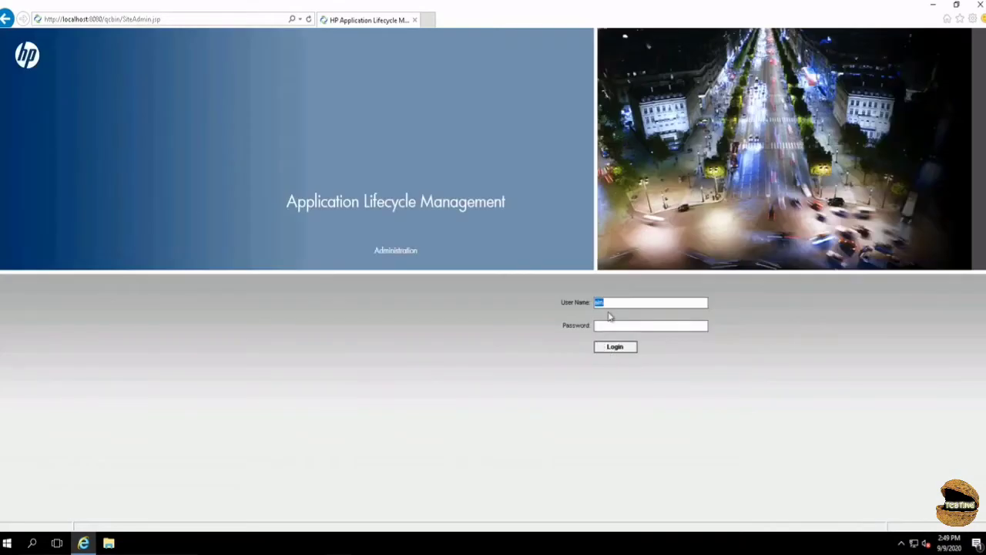
{"action": "left_click", "coordinate": [609, 326]}
{"action": "type", "text": "***"}
{"action": "left_click", "coordinate": [620, 347]}
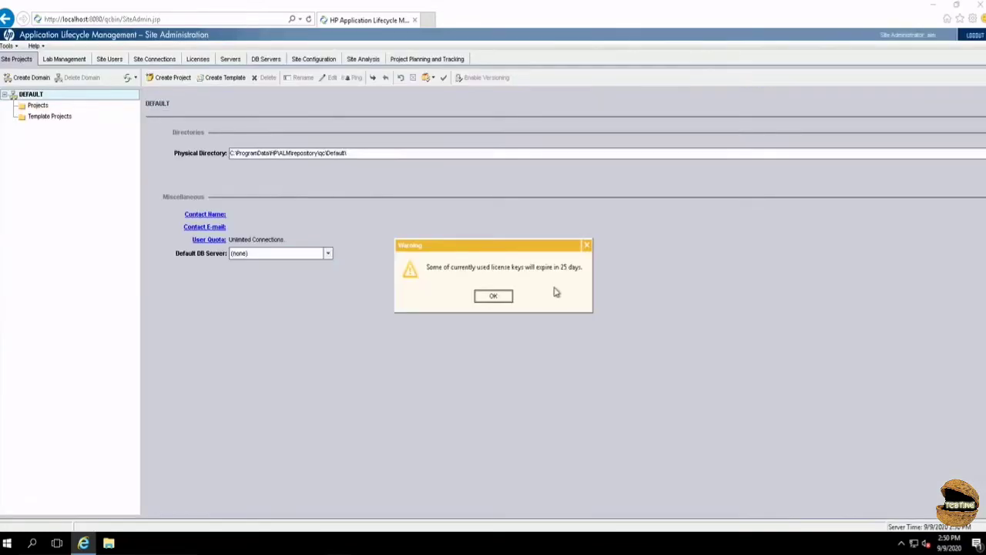
{"action": "left_click", "coordinate": [499, 299]}
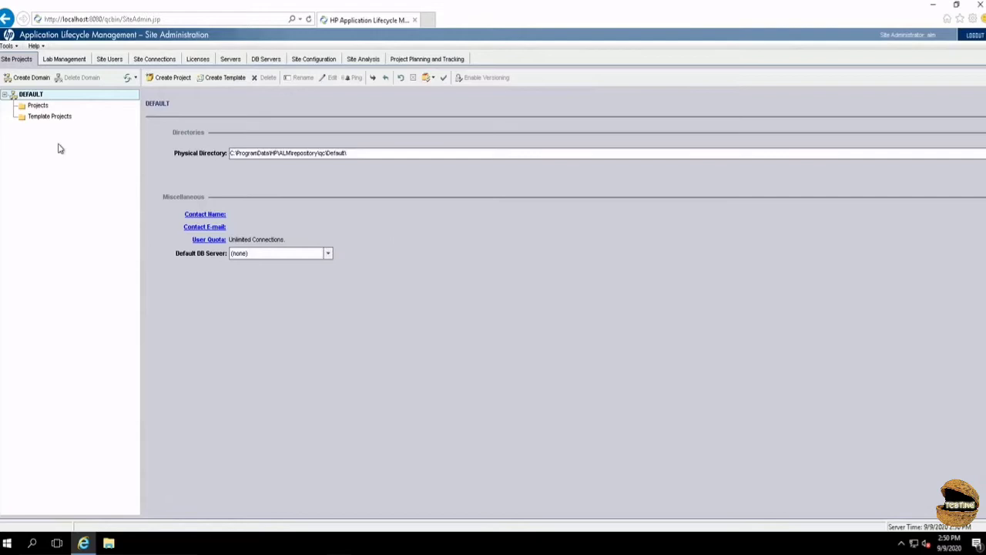
- Create a new domain named AIRLINE
{"action": "left_click", "coordinate": [23, 78]}
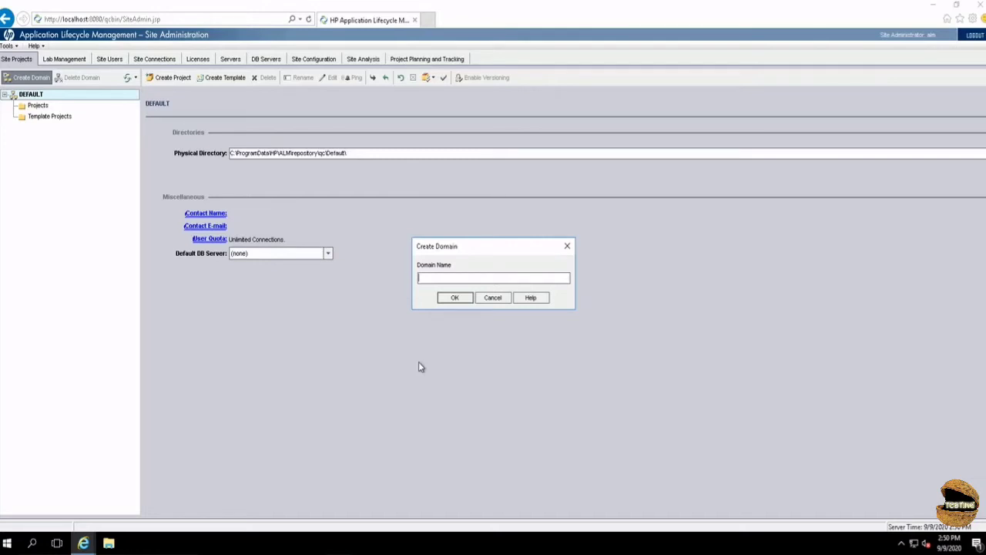
{"action": "type", "text": "AIRLINE"}
{"action": "key", "text": "Return"}
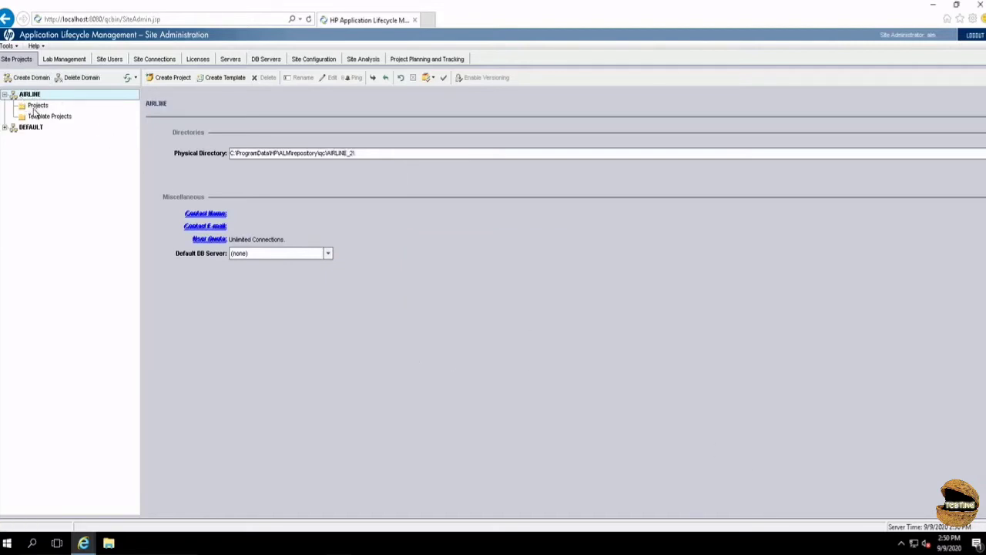
- Set up a new empty project named Flight_Reservation in the AIRLINE domain
{"action": "left_click", "coordinate": [172, 79]}
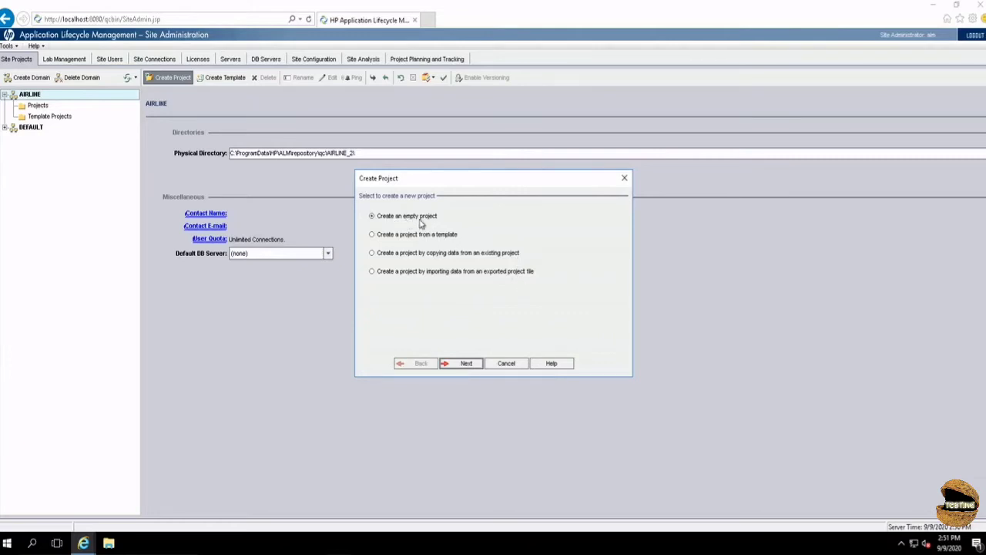
{"action": "left_click", "coordinate": [460, 365]}
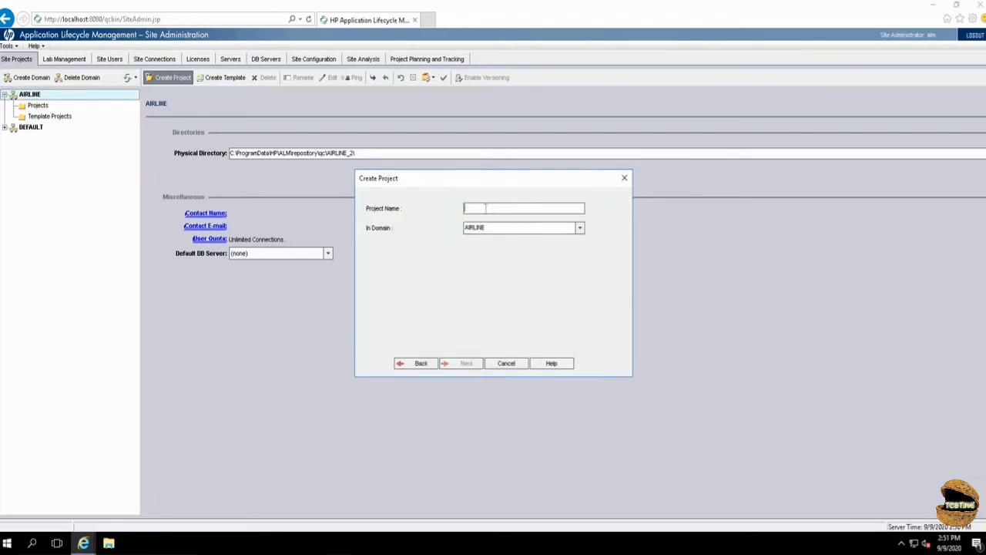
{"action": "type", "text": "FLight_Reservation"}
{"action": "left_click", "coordinate": [466, 365]}
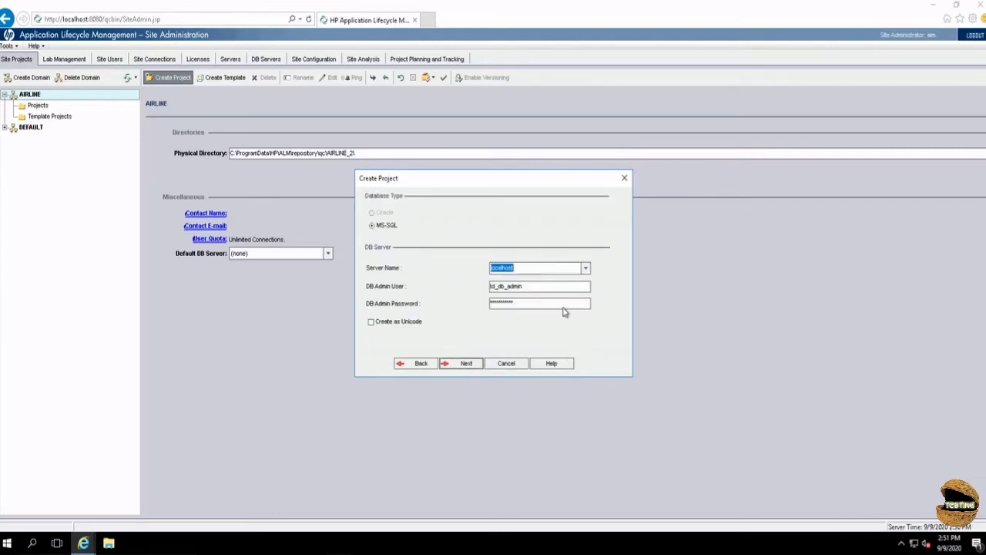
- Create the project with the default MS-SQL localhost database, no administrators or extensions, activated and without versioning
{"action": "left_click", "coordinate": [466, 364]}
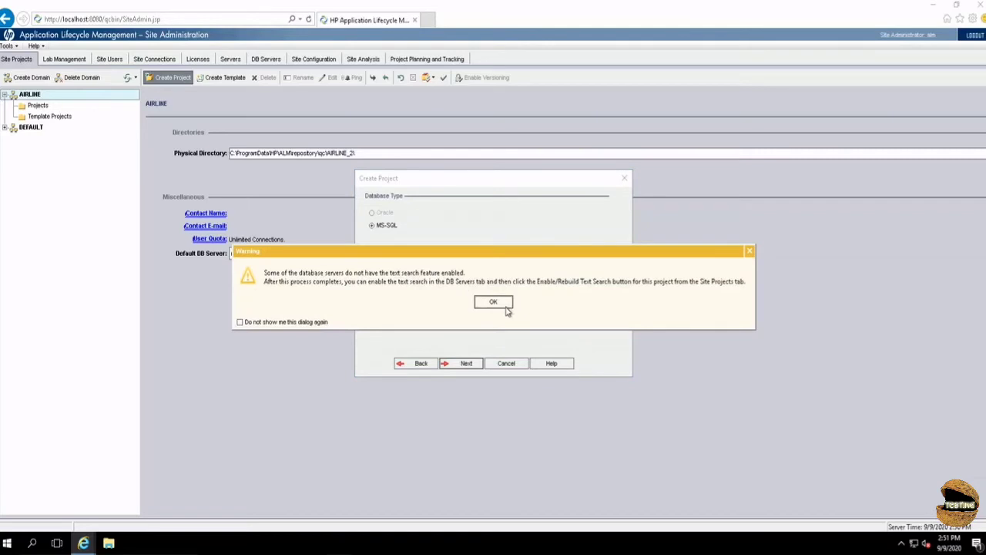
{"action": "left_click", "coordinate": [507, 304]}
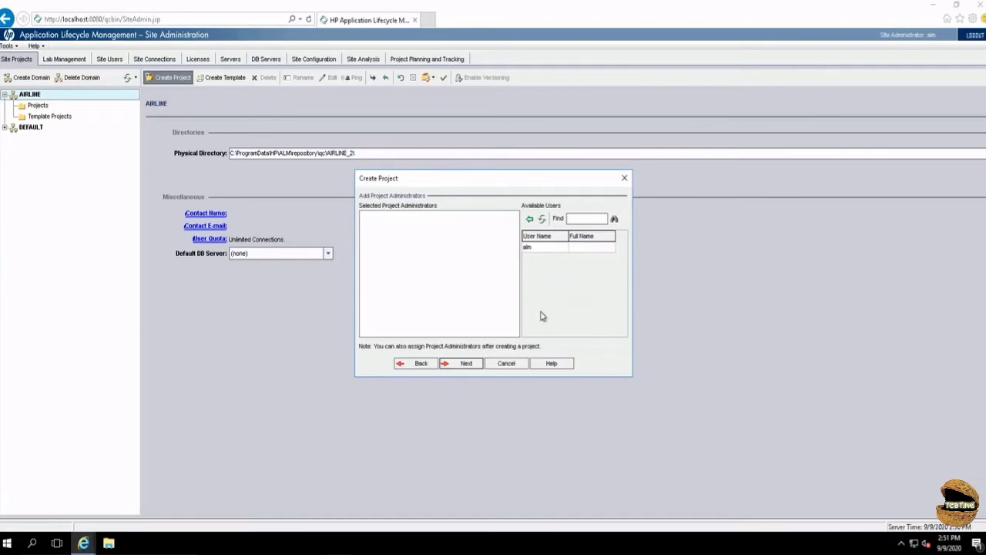
{"action": "left_click", "coordinate": [467, 363]}
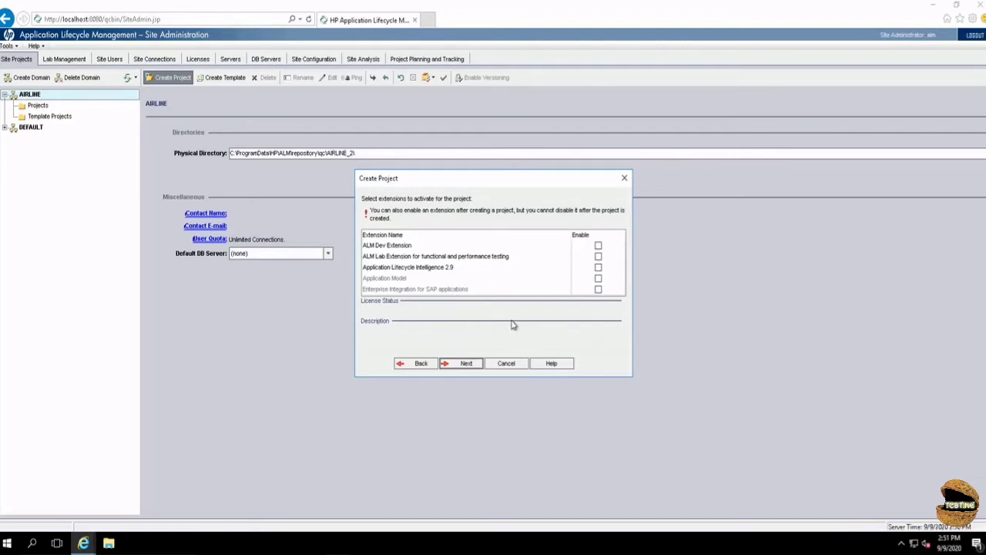
{"action": "left_click", "coordinate": [466, 364]}
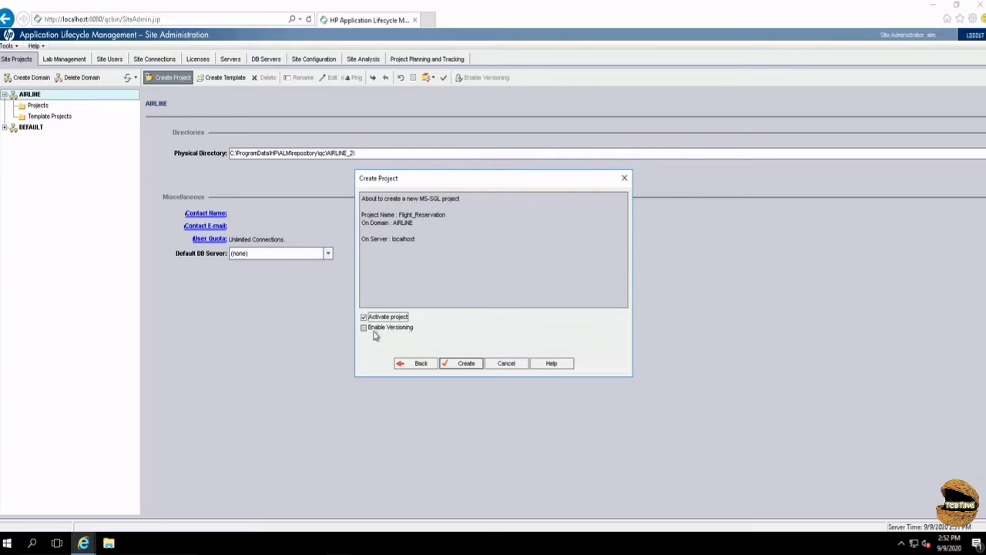
{"action": "left_click", "coordinate": [464, 364]}
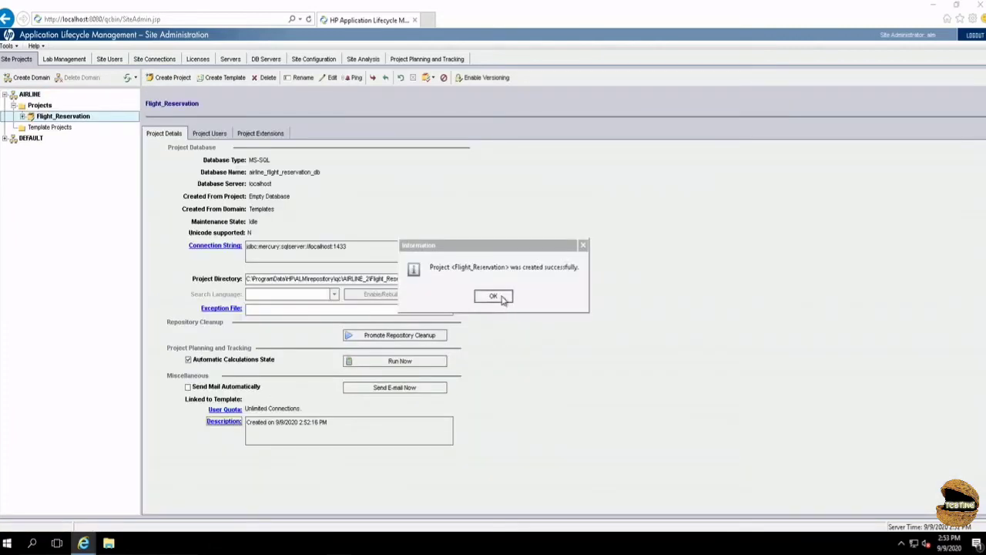
{"action": "left_click", "coordinate": [503, 301]}
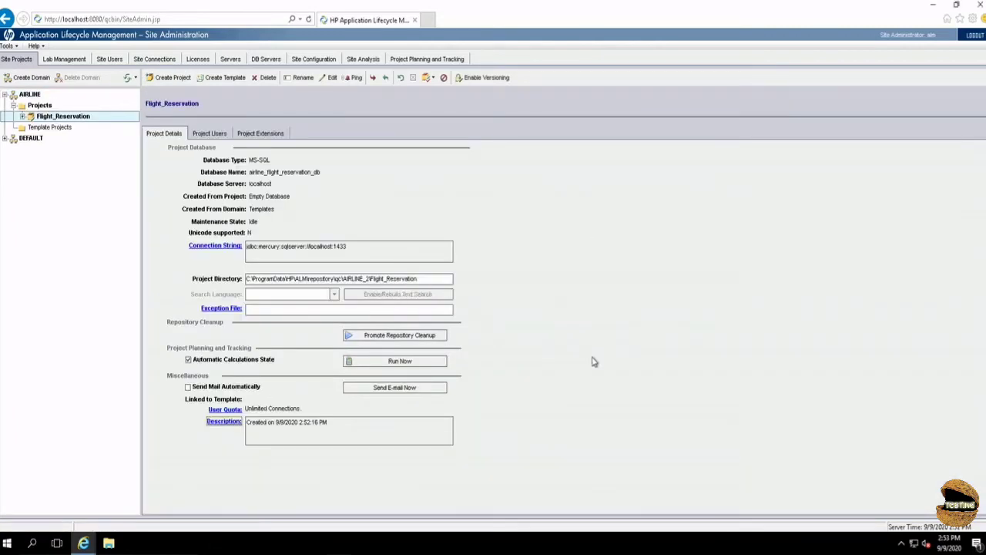
- Create a new site user, filling in only the person's user name
{"action": "left_click", "coordinate": [204, 136]}
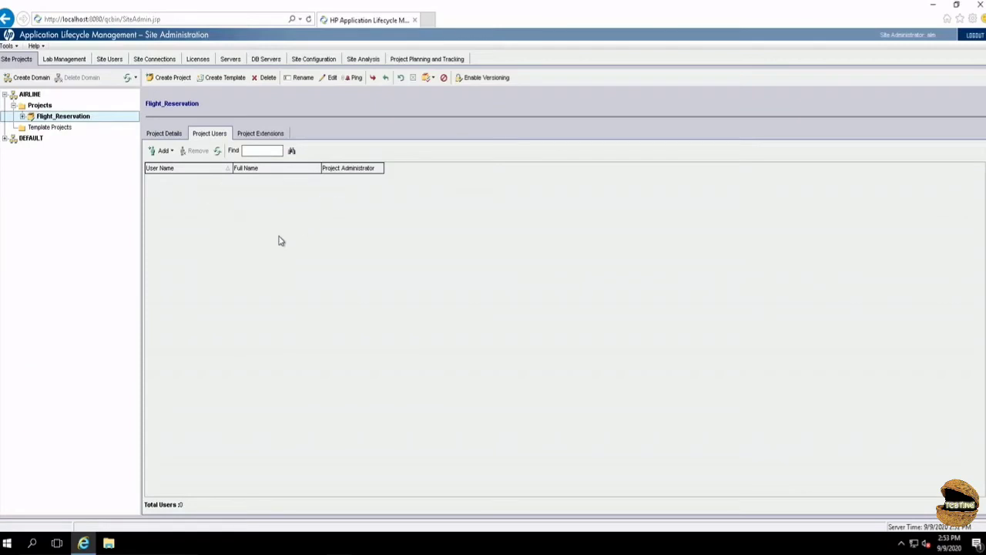
{"action": "left_click", "coordinate": [109, 61]}
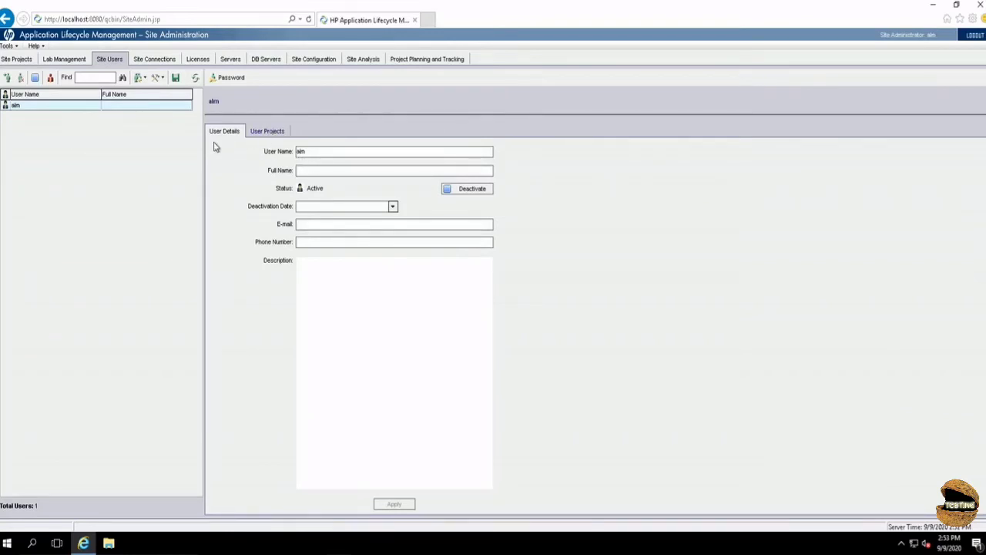
{"action": "left_click", "coordinate": [7, 78]}
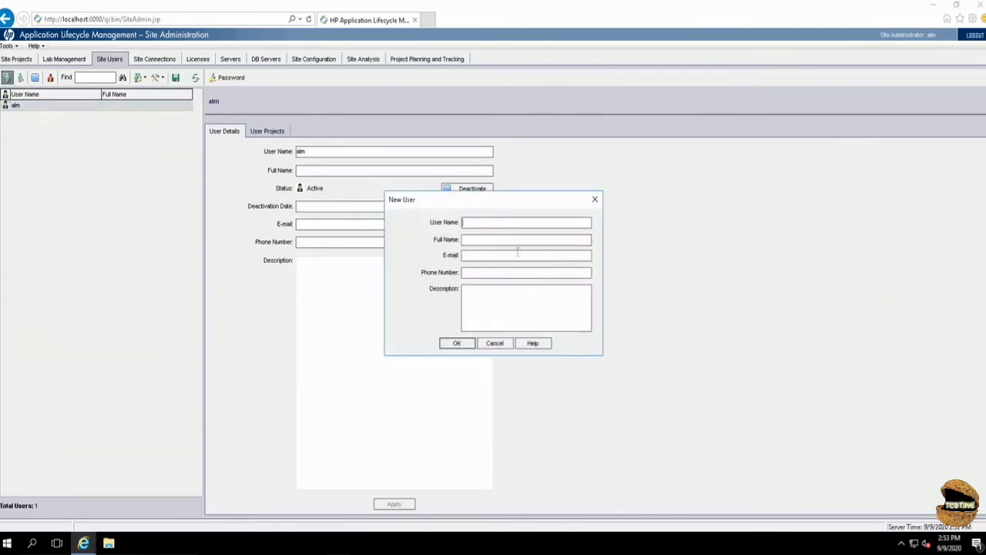
{"action": "type", "text": "neeraj"}
{"action": "left_click", "coordinate": [455, 343]}
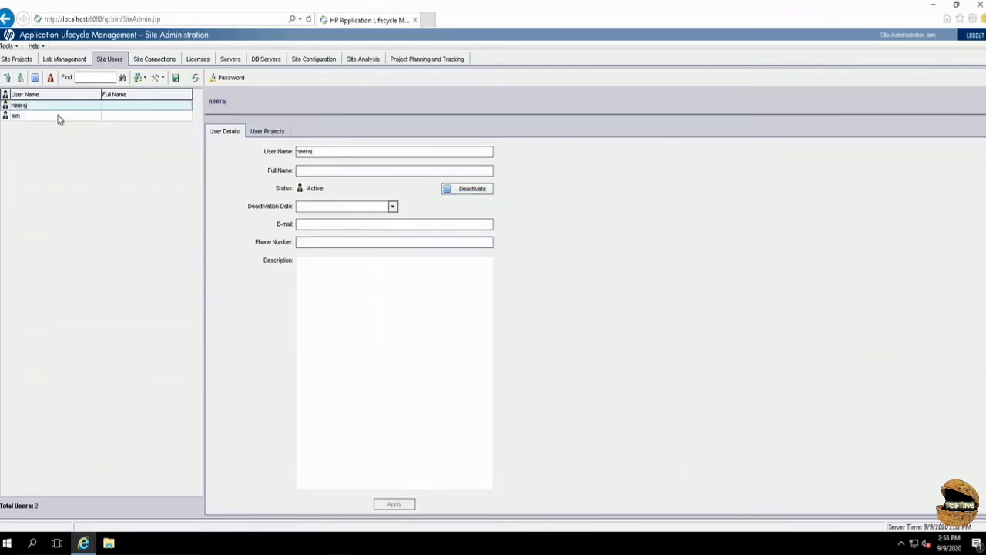
- Set the new site user's password, entering it in both the New Password and Retype Password fields
{"action": "left_click", "coordinate": [231, 77]}
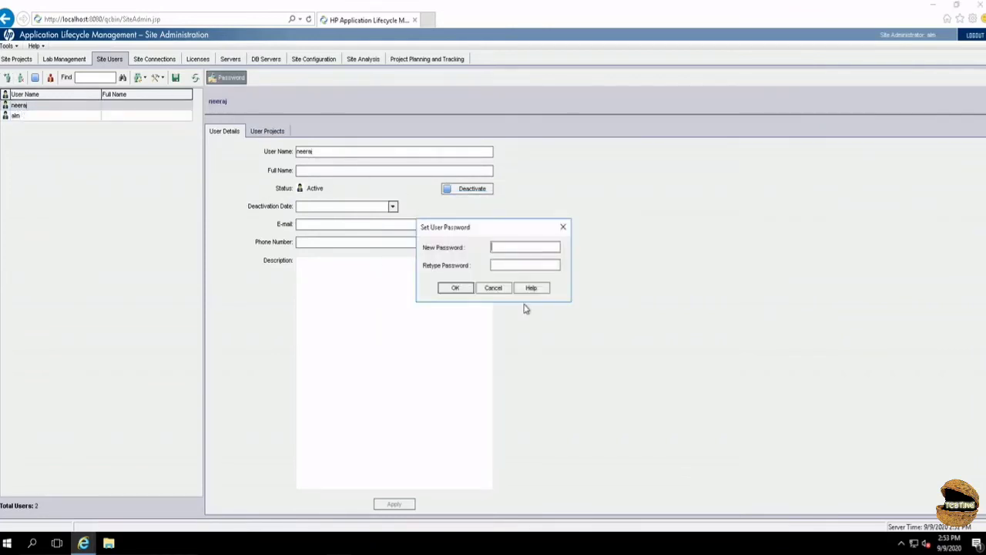
{"action": "type", "text": "***"}
{"action": "left_click", "coordinate": [503, 264]}
{"action": "type", "text": "*"}
{"action": "left_click", "coordinate": [454, 287]}
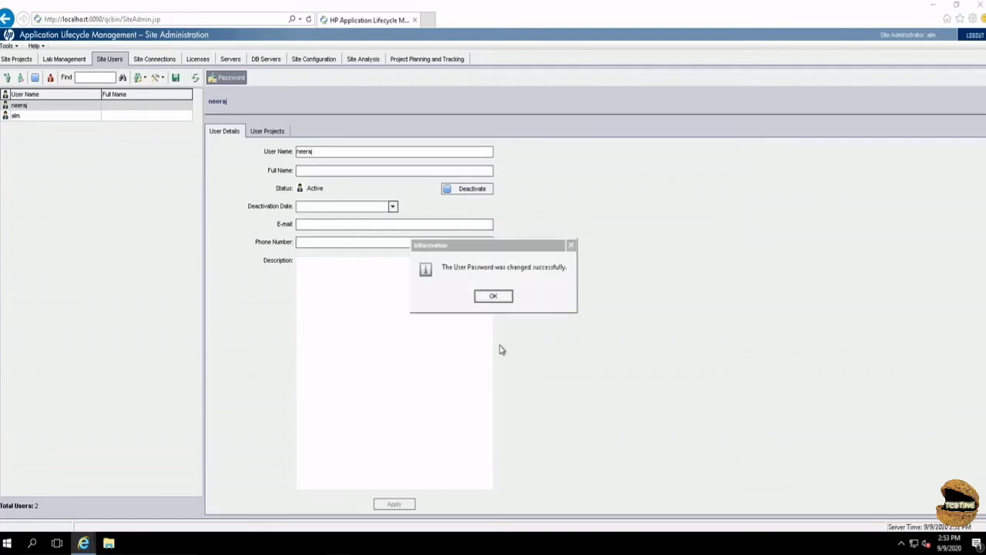
{"action": "left_click", "coordinate": [501, 298]}
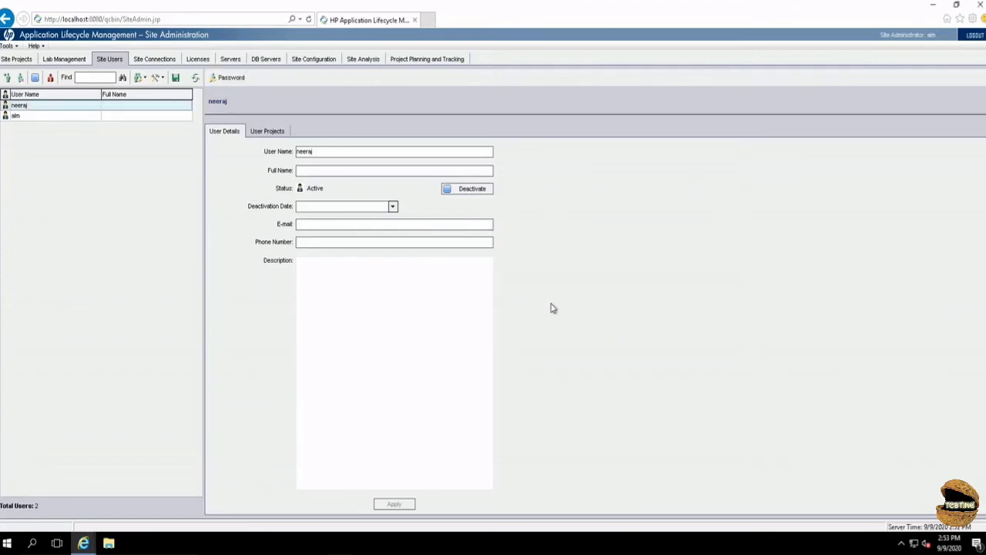
- Add the new user from the users list to the Flight_Reservation project and make that user a Project Administrator
{"action": "left_click", "coordinate": [18, 60]}
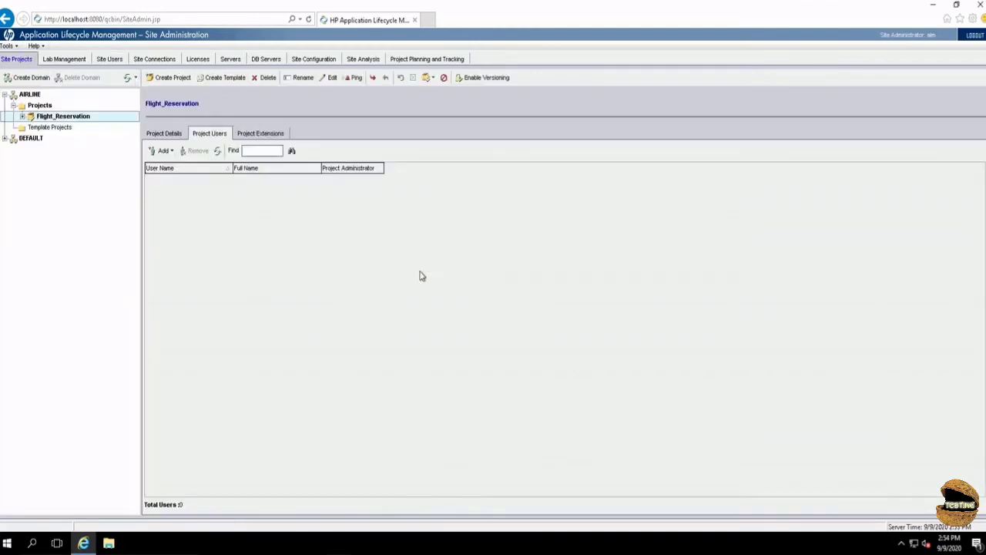
{"action": "left_click", "coordinate": [163, 152]}
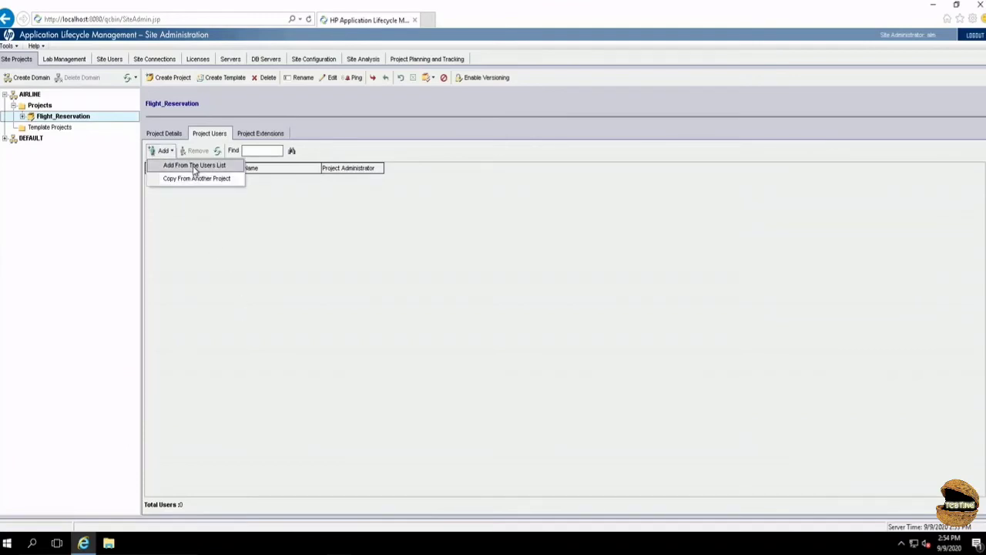
{"action": "left_click", "coordinate": [195, 167]}
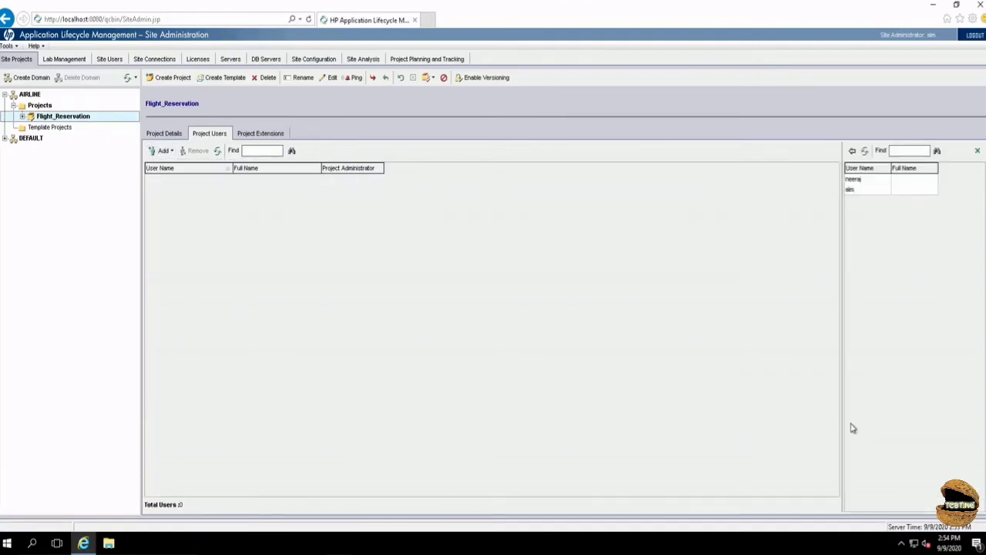
{"action": "left_click", "coordinate": [868, 179]}
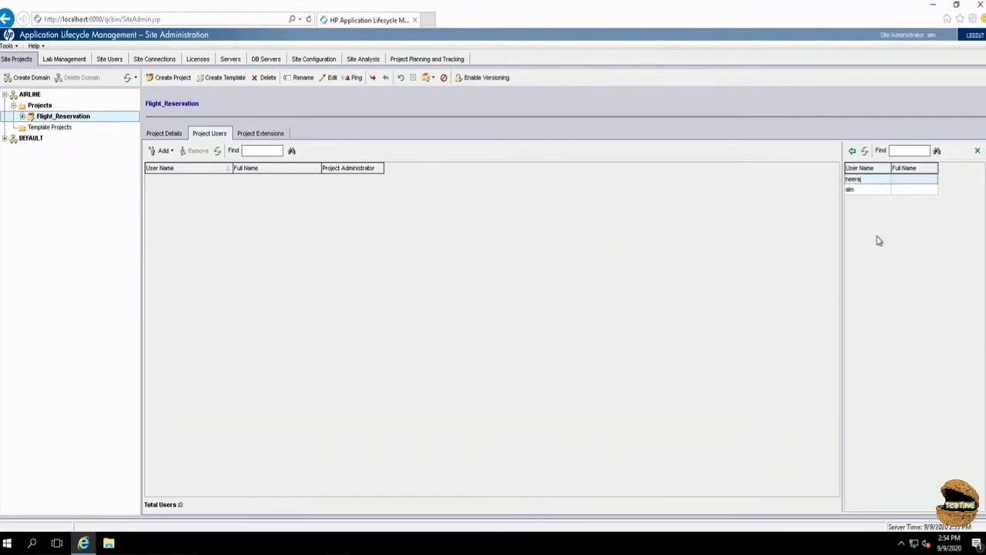
{"action": "left_click", "coordinate": [853, 150]}
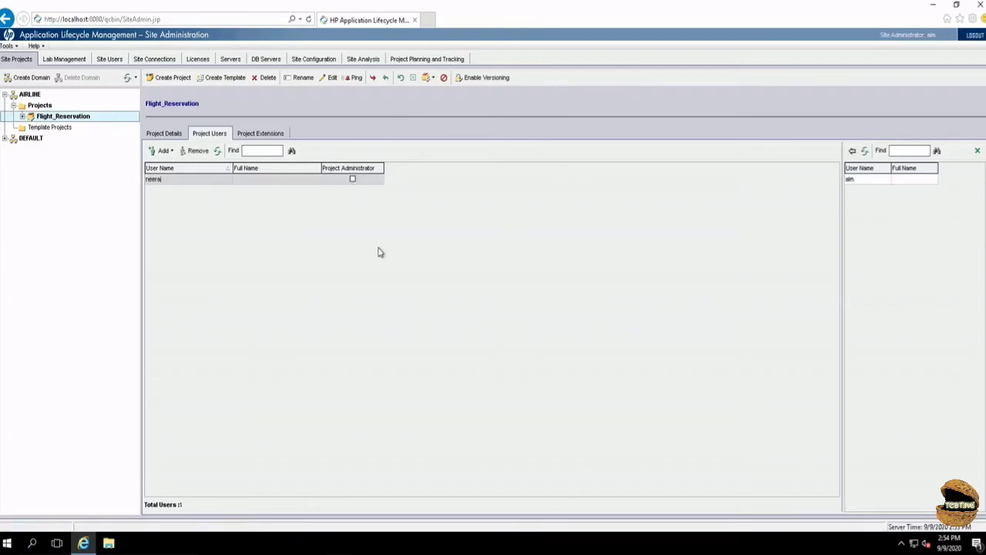
{"action": "left_click", "coordinate": [353, 180]}
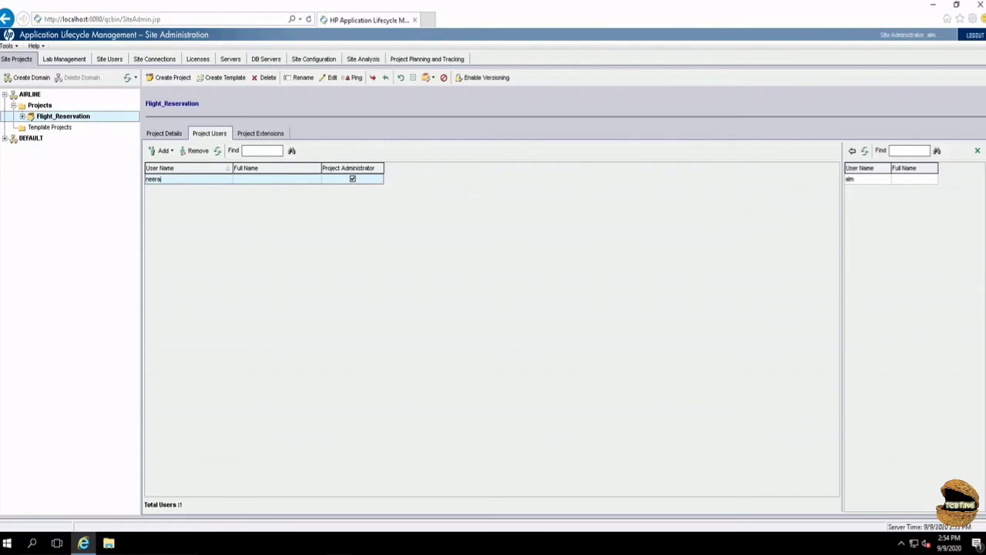
- Log out of Site Administration and return to the Application Lifecycle Management start page
{"action": "left_click", "coordinate": [975, 39]}
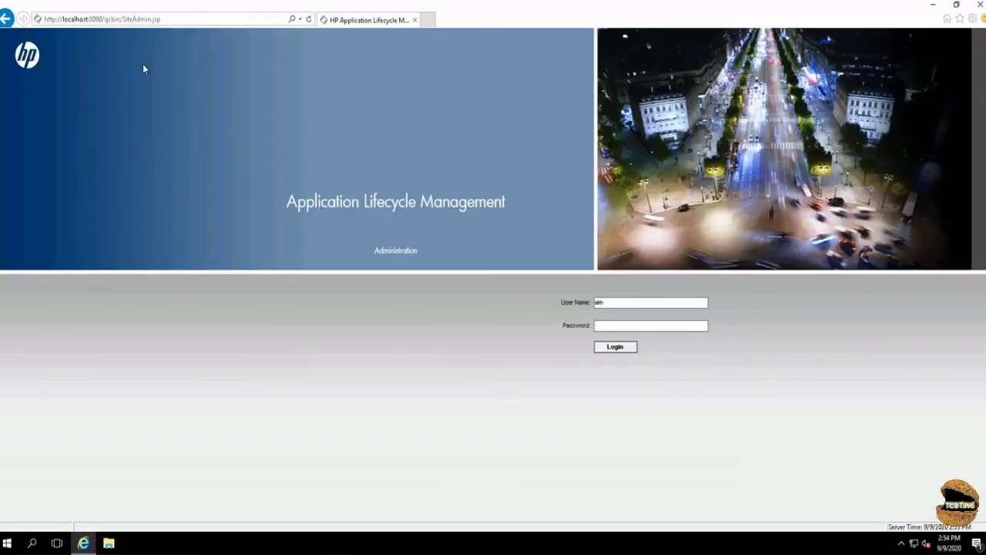
{"action": "left_click", "coordinate": [6, 18]}
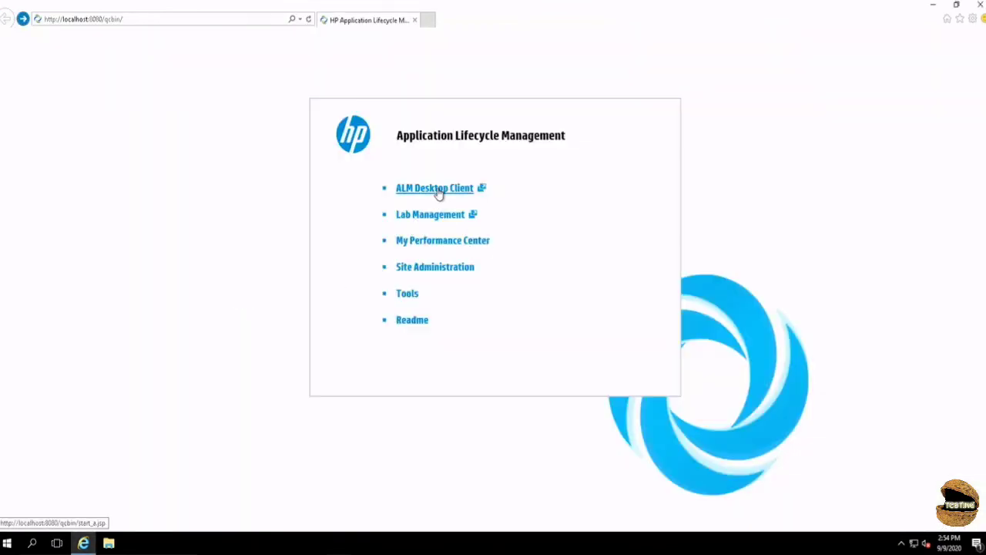
- Open the ALM Desktop Client and authenticate with the project administrator's user name and password
{"action": "left_click", "coordinate": [444, 190]}
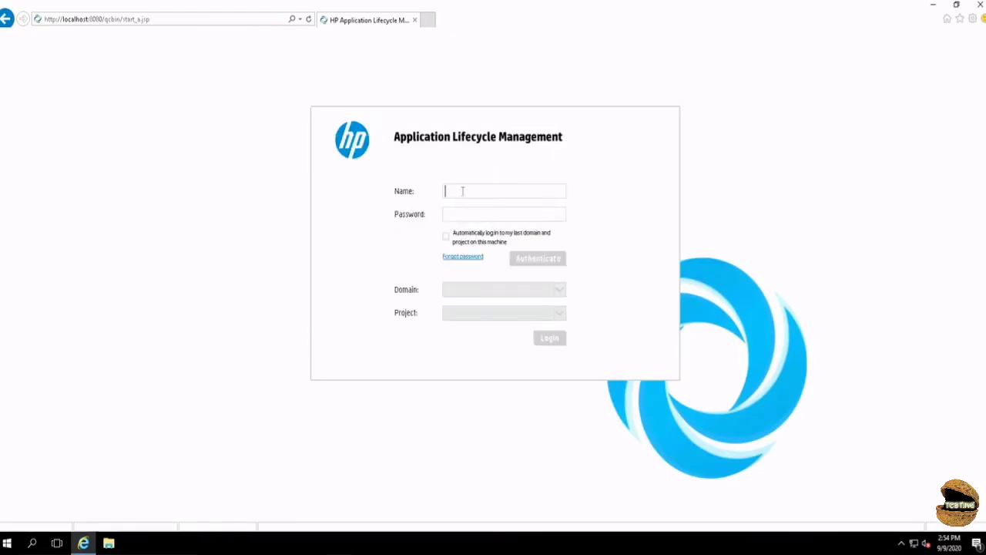
{"action": "type", "text": "neera"}
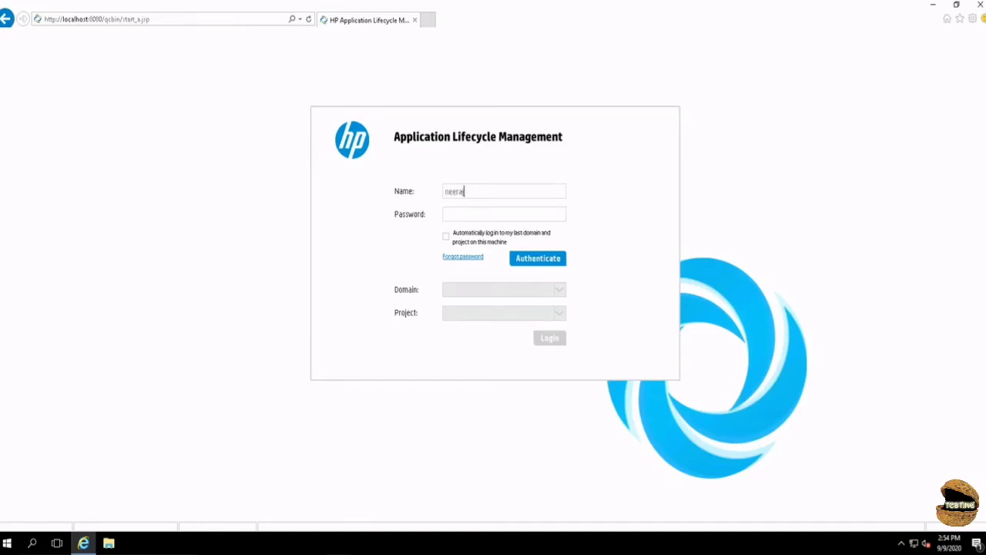
{"action": "key", "text": "Tab"}
{"action": "type", "text": "****"}
{"action": "left_click", "coordinate": [546, 258]}
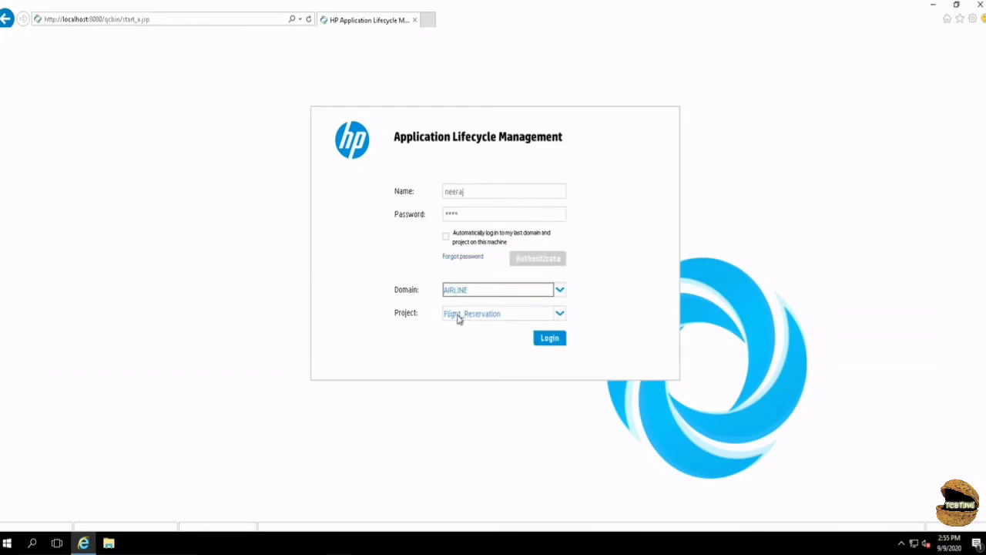
- Log in to the Flight_Reservation project in the AIRLINE domain
{"action": "left_click", "coordinate": [560, 316]}
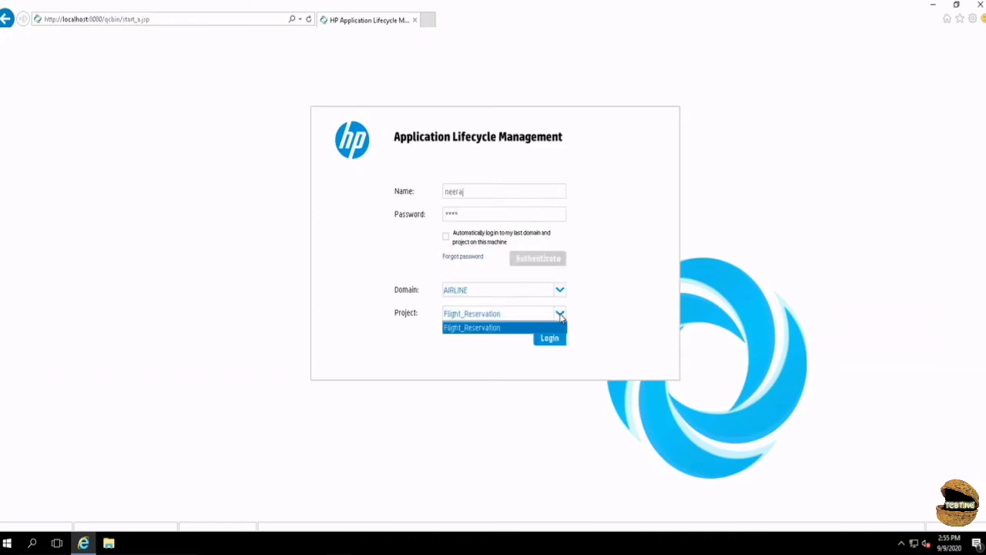
{"action": "left_click", "coordinate": [590, 317]}
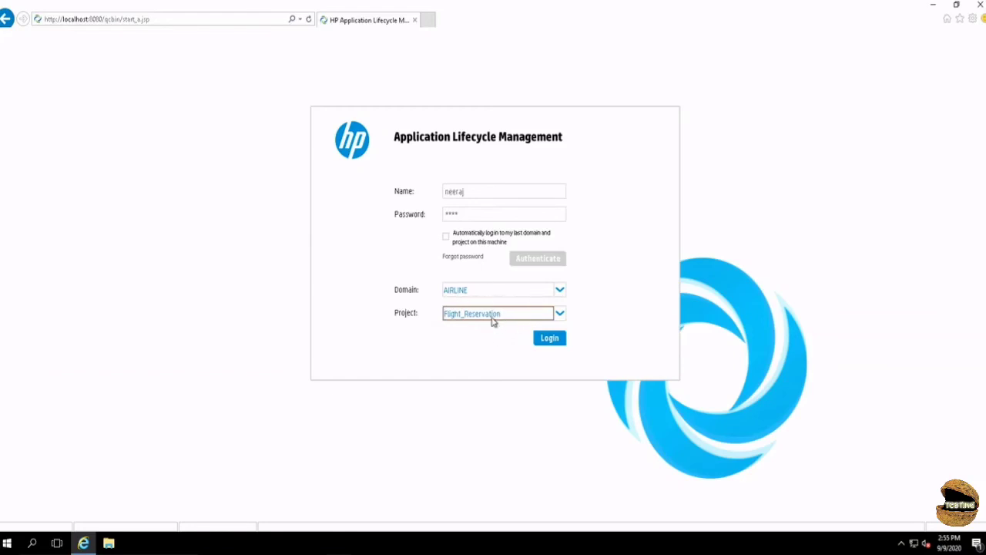
{"action": "left_click", "coordinate": [559, 339]}
{"action": "left_click", "coordinate": [558, 340]}
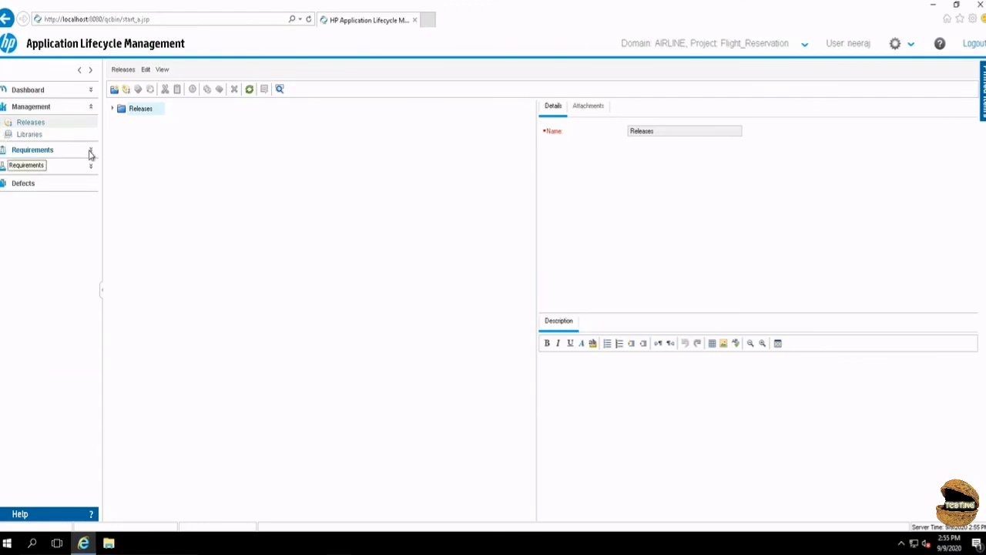
- Expand the Dashboard, Requirements and Testing module groups to show their modules
{"action": "left_click", "coordinate": [91, 91]}
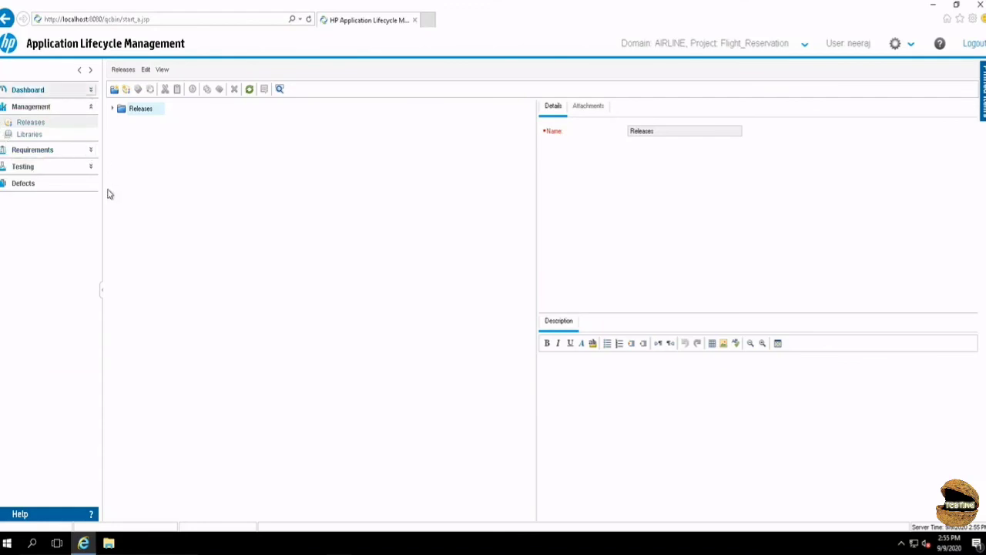
{"action": "left_click", "coordinate": [91, 178]}
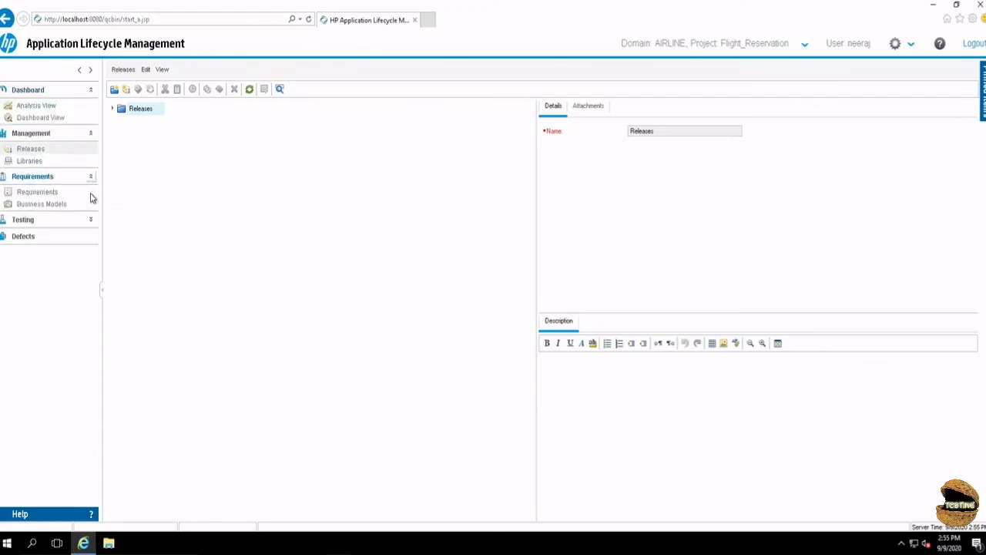
{"action": "left_click", "coordinate": [91, 220]}
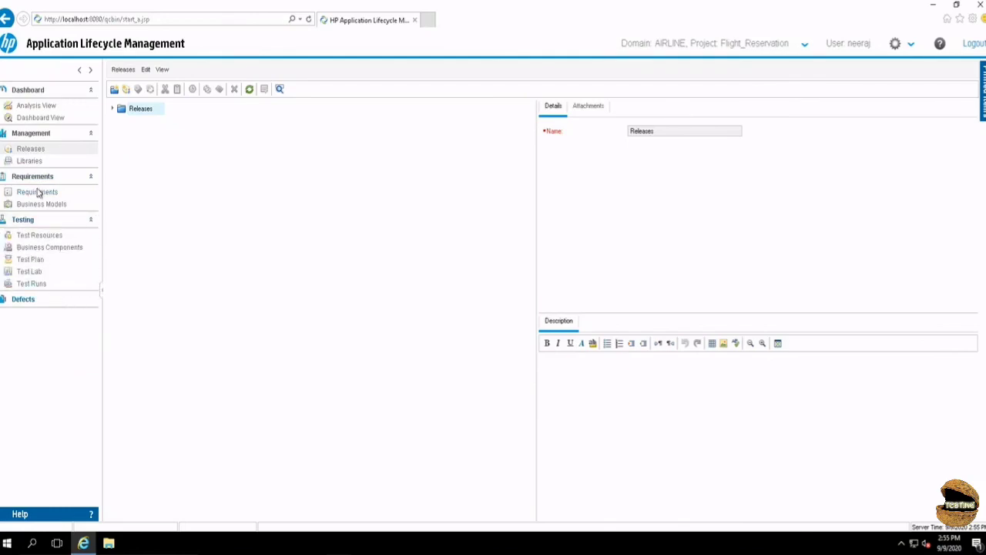